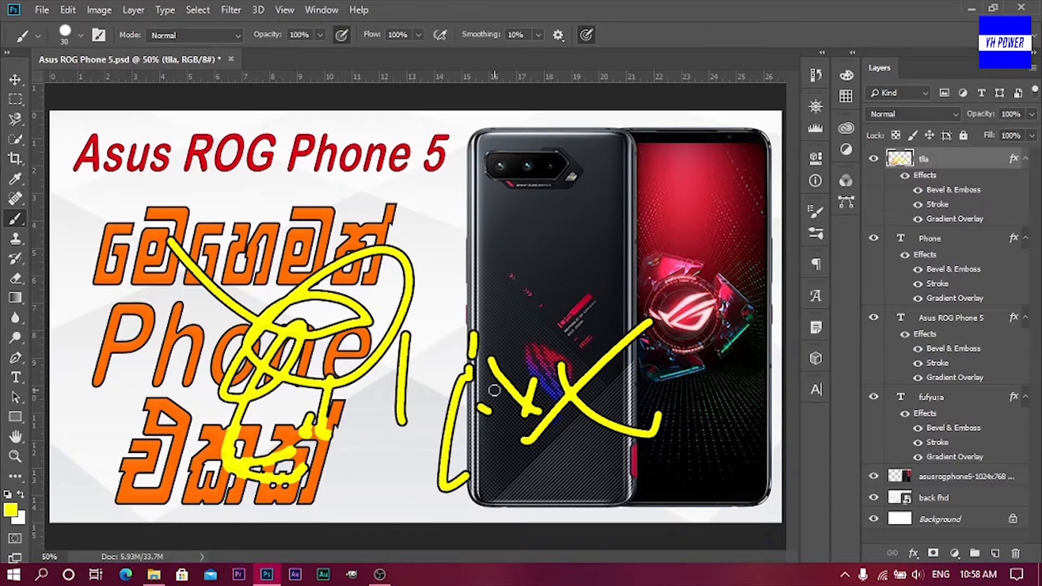
Quit Photoshop and minimize the Asus ROG Phone 5 folder window.
key("ctrl+q")
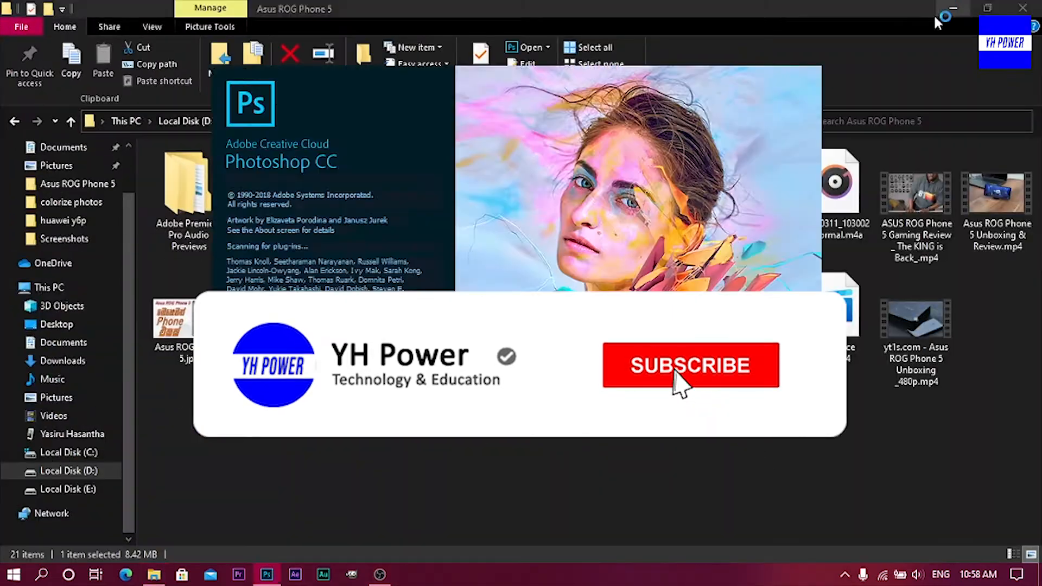
left_click(949, 8)
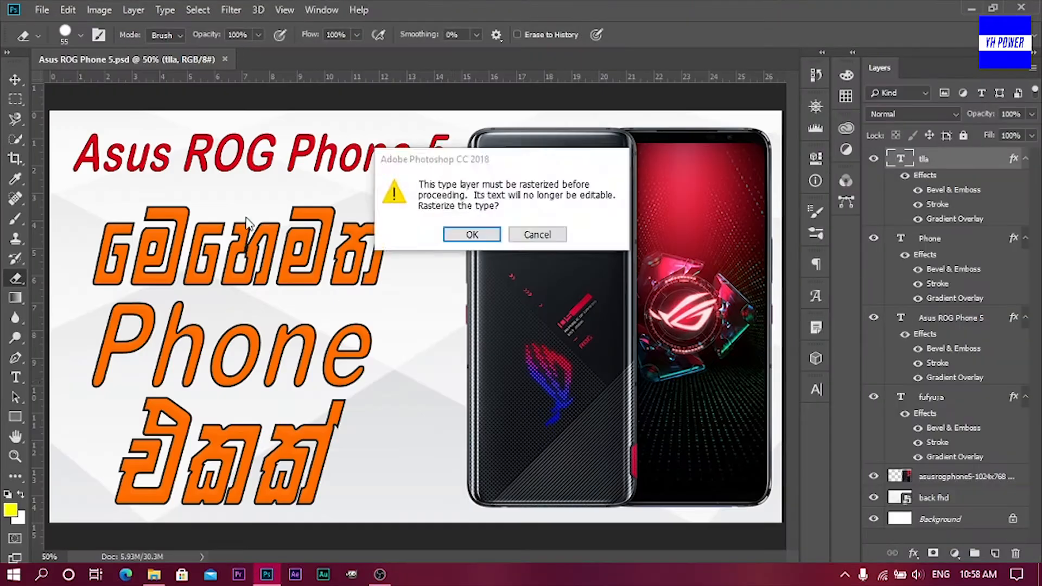
Rasterize the tlla type layer and paint yellow freehand brush strokes over the Sinhala text and the phone picture.
key("Return")
key("b")
left_click_drag(168, 239, 325, 435)
left_click_drag(404, 336, 404, 423)
left_click_drag(473, 336, 451, 485)
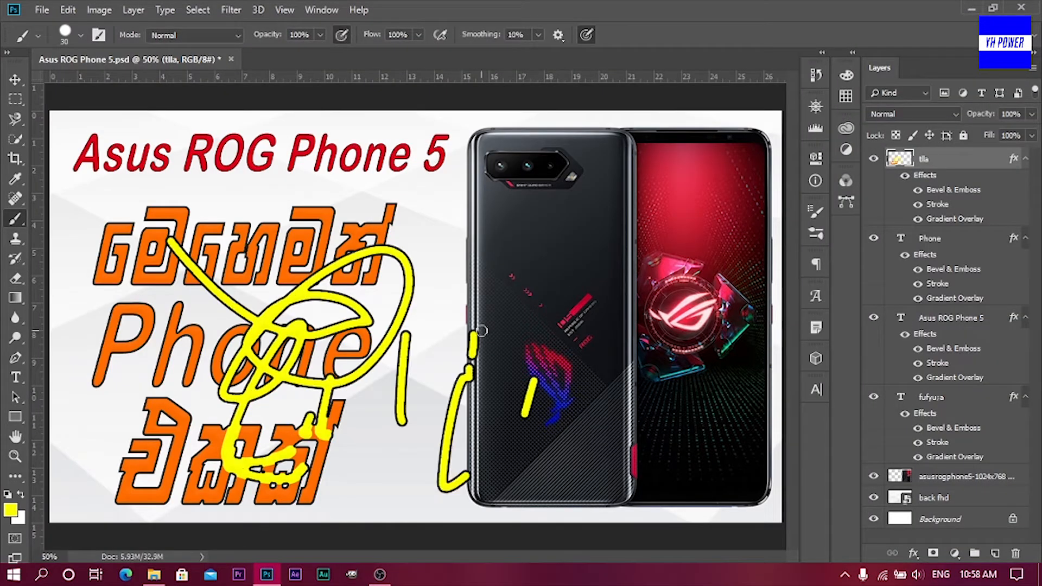
left_click_drag(488, 358, 529, 412)
left_click_drag(651, 323, 523, 443)
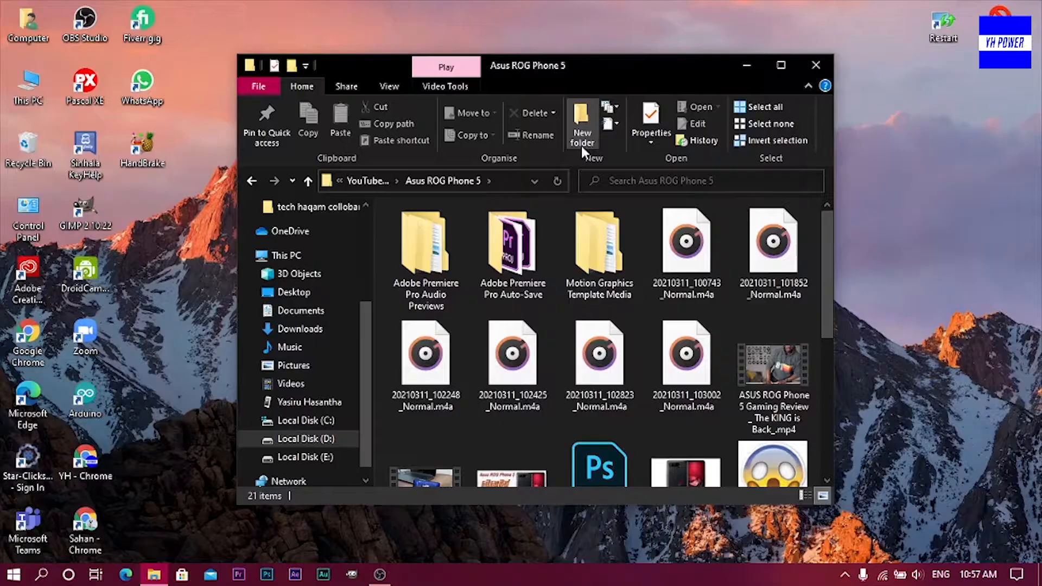
Maximize the Asus ROG Phone 5 folder window and open Asus ROG Phone 5.psd from it.
double_click(592, 80)
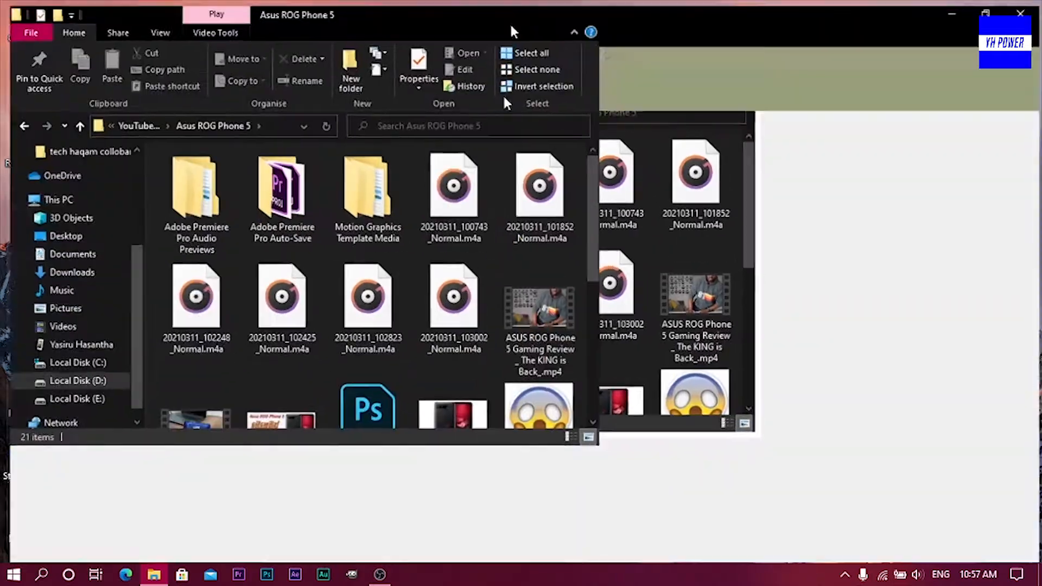
left_click(288, 328)
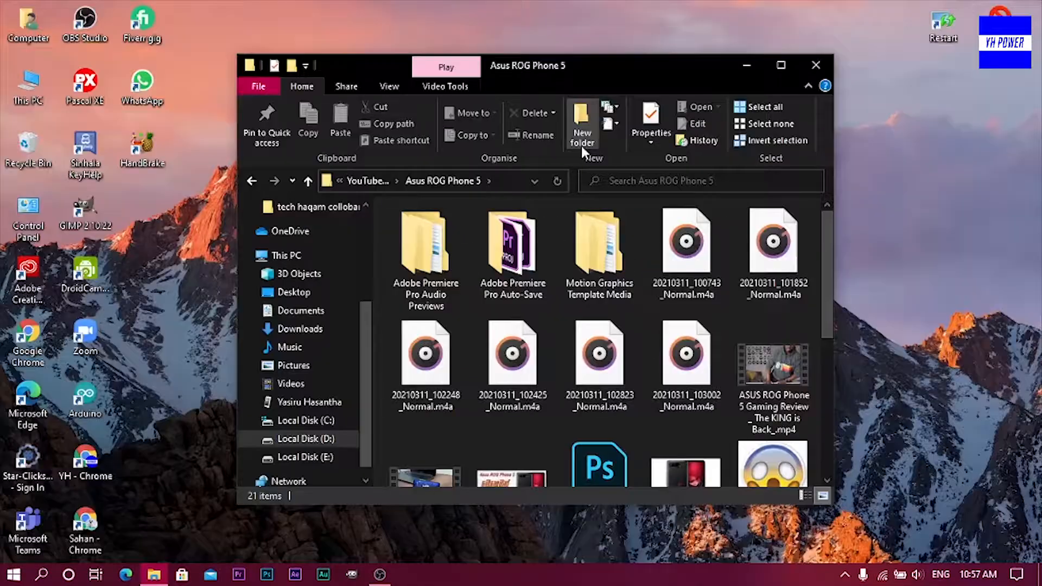
double_click(592, 71)
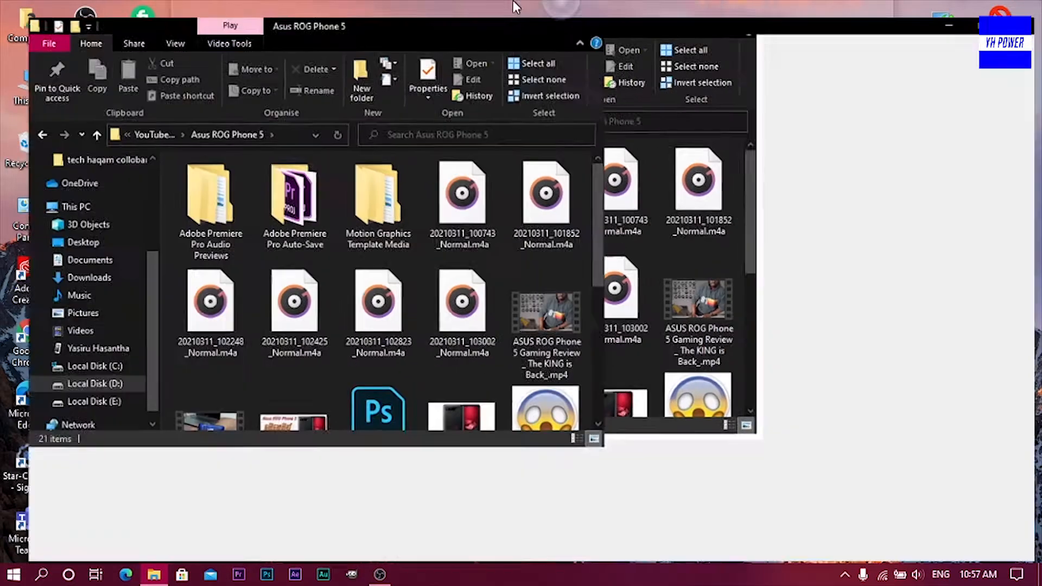
double_click(285, 323)
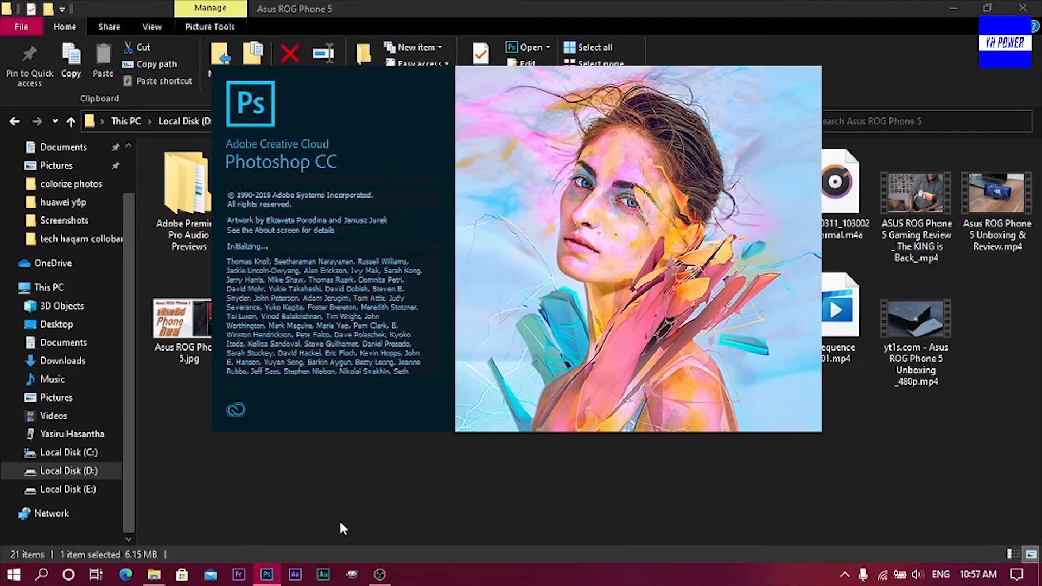
left_click(339, 519)
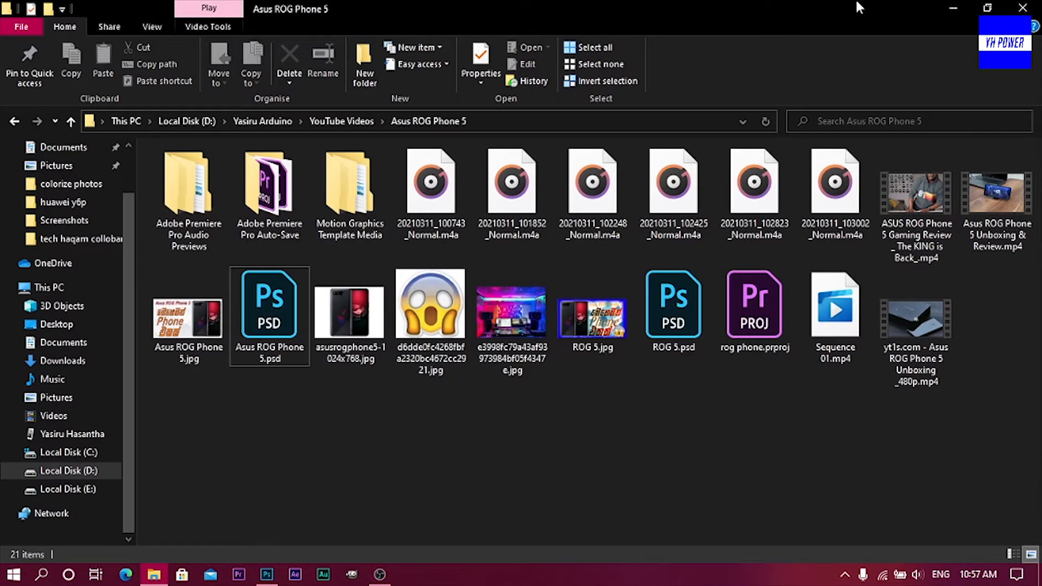
Shrink the folder window, check the recording in OBS, and switch to Photoshop.
left_click_drag(836, 6, 609, 128)
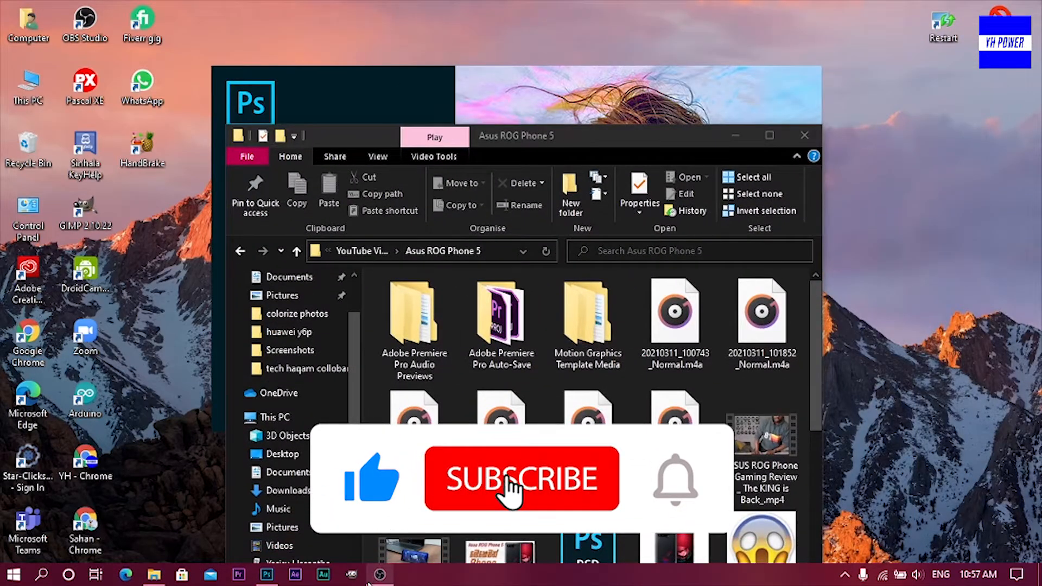
left_click(370, 579)
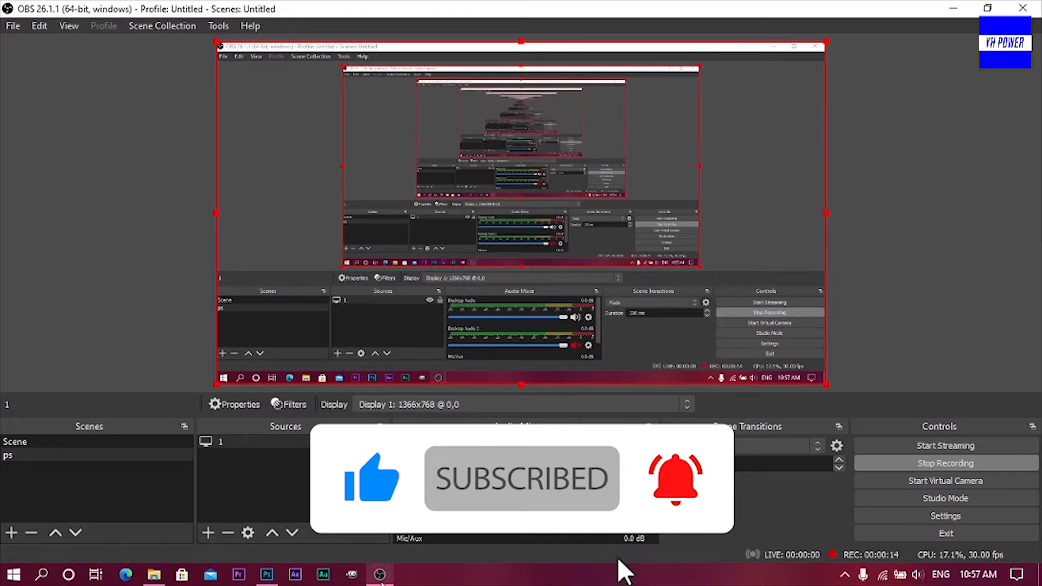
left_click(266, 576)
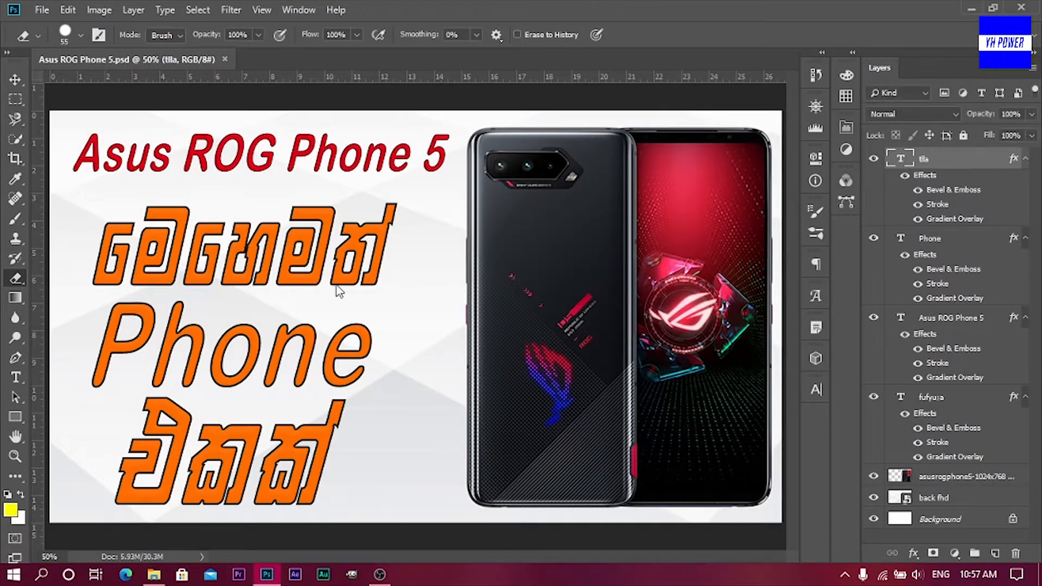
Rasterize the tlla type layer and scribble yellow brush strokes across the large text and the back of the phone.
left_click(113, 89)
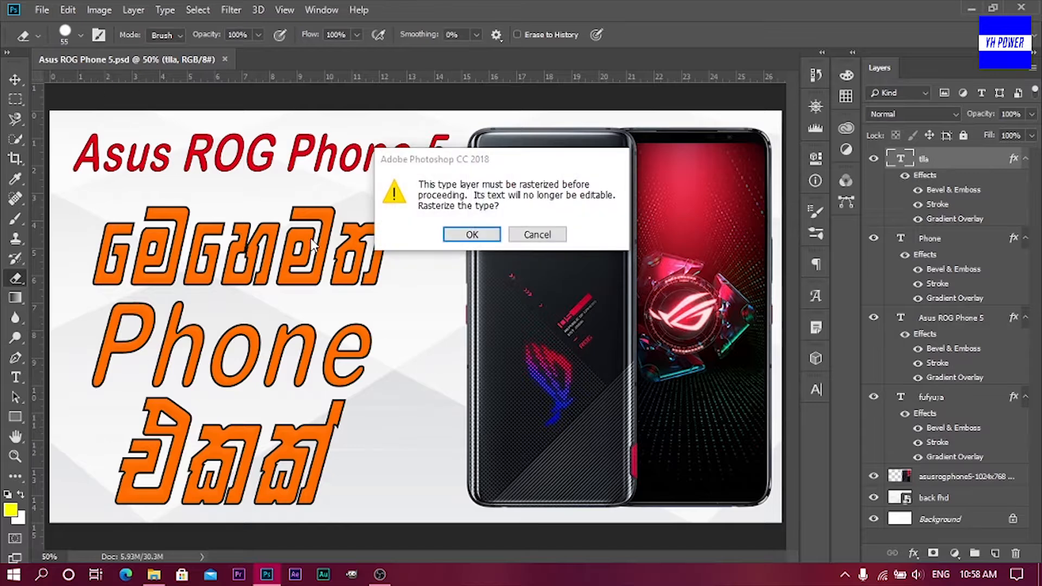
left_click(471, 234)
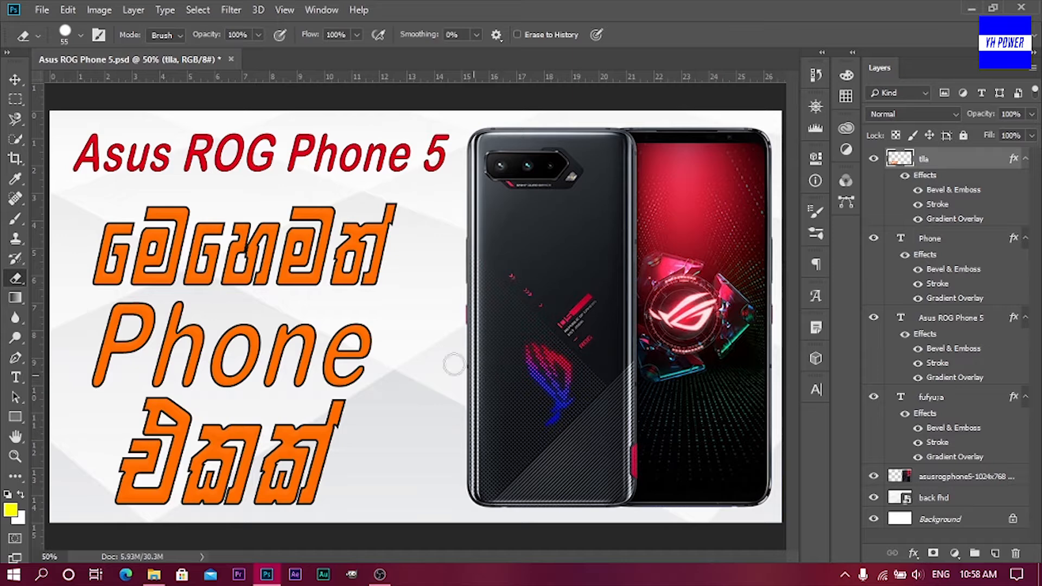
left_click(15, 238)
left_click(15, 219)
mouse_move(169, 240)
left_mouse_down()
mouse_move(370, 322)
mouse_move(416, 279)
mouse_move(228, 391)
mouse_move(239, 477)
mouse_move(314, 404)
mouse_move(329, 434)
left_mouse_up()
left_click_drag(405, 334, 402, 424)
left_click_drag(473, 334, 467, 477)
left_click_drag(534, 379, 523, 421)
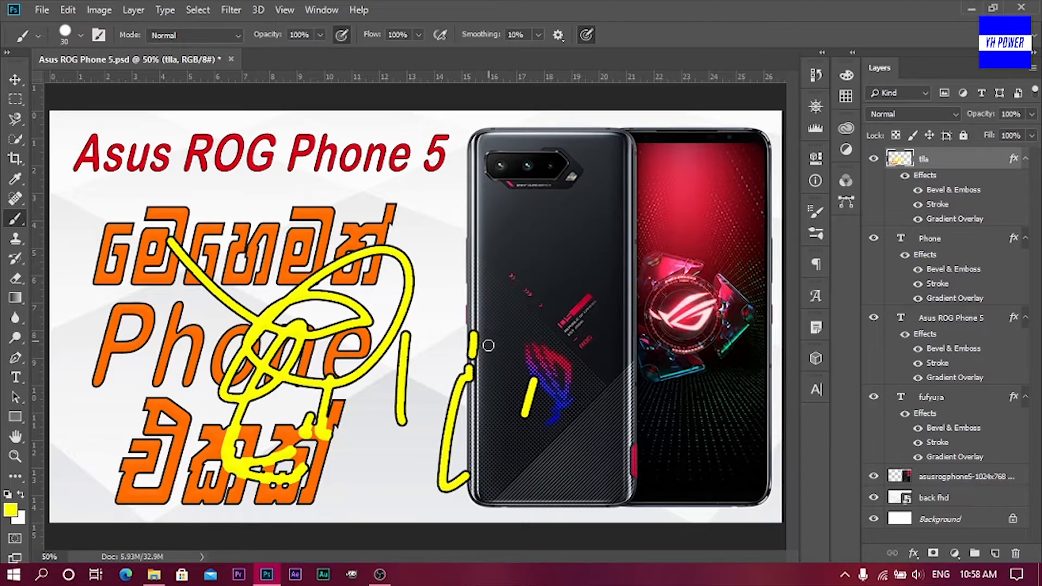
left_click_drag(488, 345, 527, 407)
left_click_drag(559, 364, 608, 418)
left_click_drag(652, 321, 543, 426)
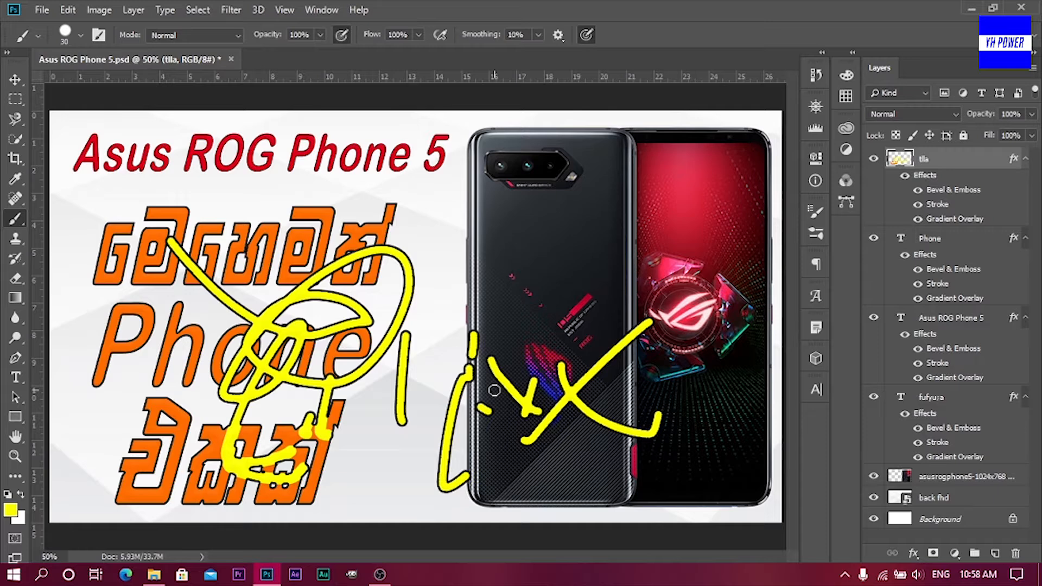
left_click_drag(467, 301, 482, 304)
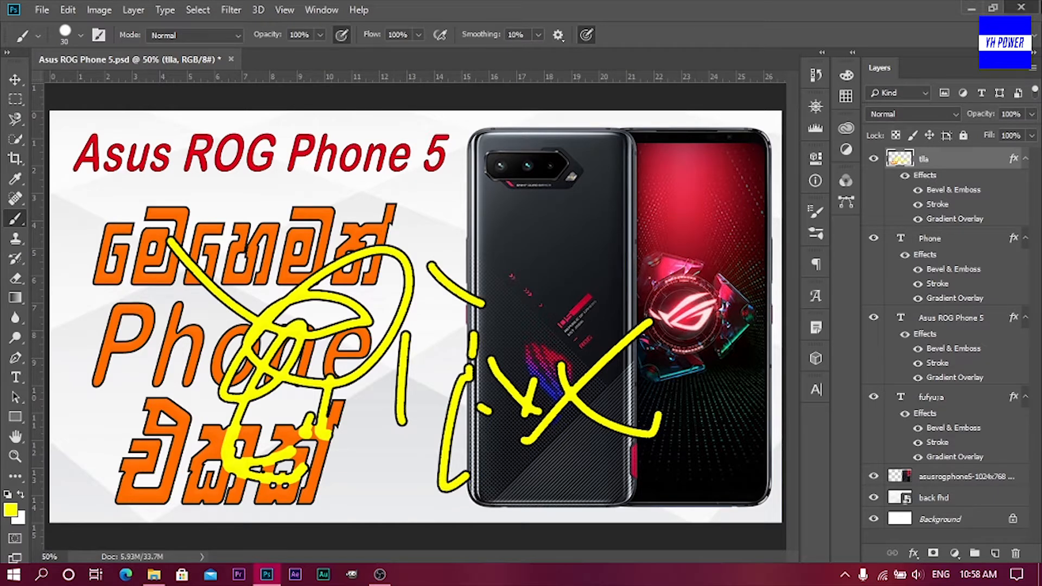
Quit Photoshop without saving the changes to Asus ROG Phone 5.psd.
left_click(1021, 7)
left_click(515, 224)
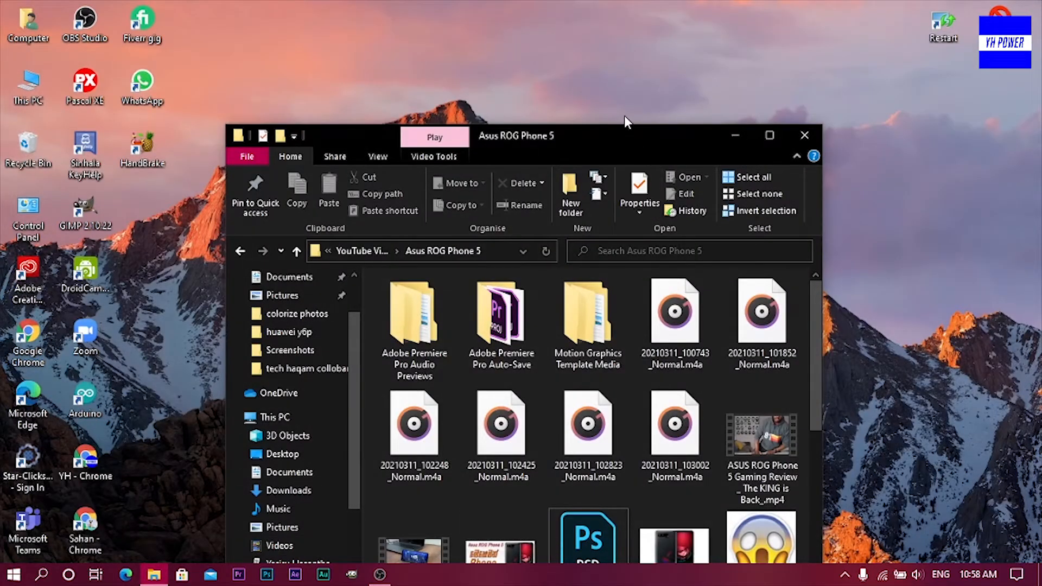
Open ROG 5.psd from the maximized Asus ROG Phone 5 folder window and minimize that window.
double_click(624, 135)
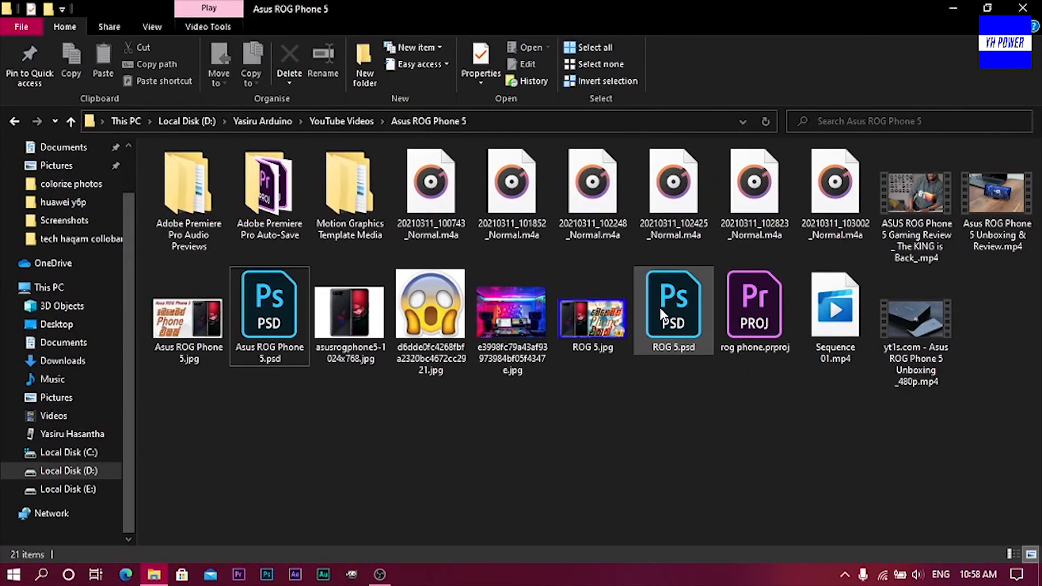
double_click(663, 315)
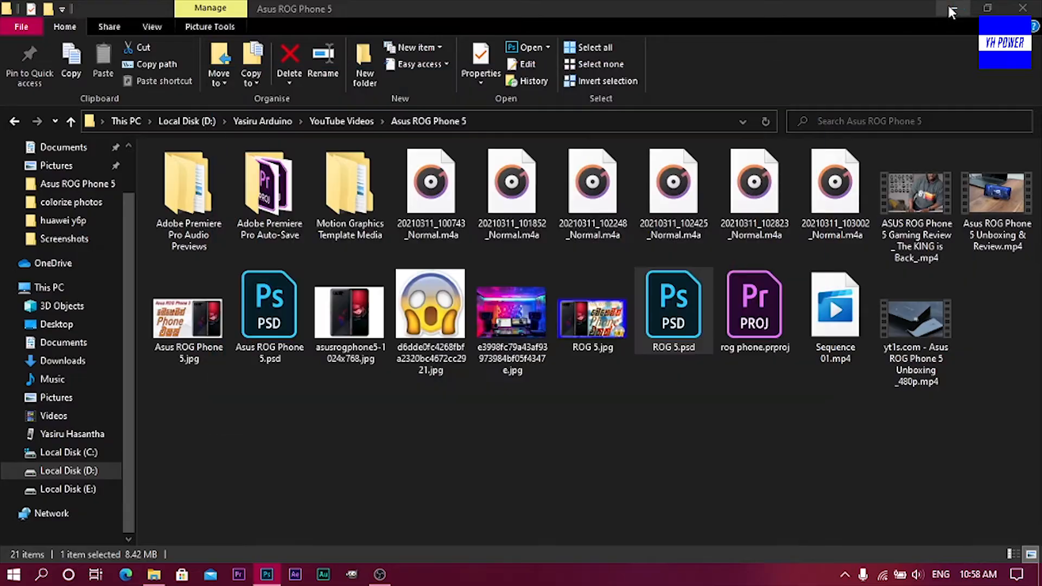
left_click(951, 9)
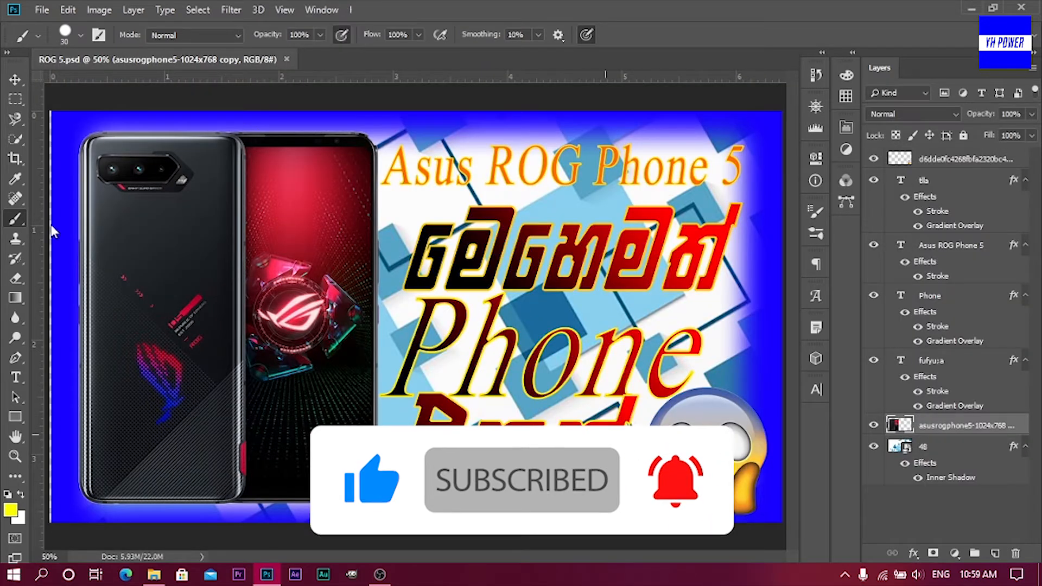
Move the upper Sinhala text and the title down-left, the phone image down-right, and background layer 48 to the left.
left_click(17, 82)
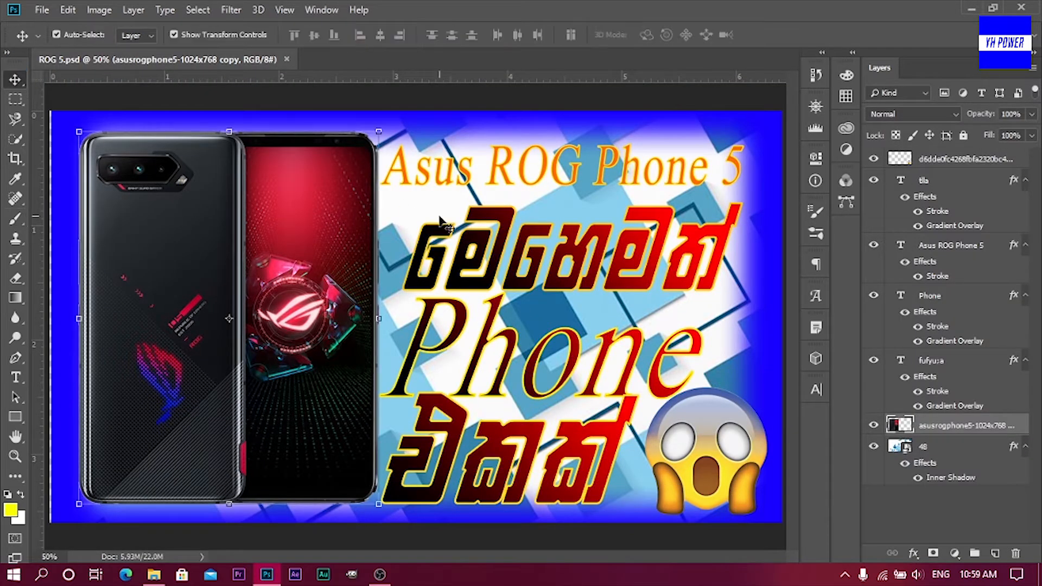
left_click_drag(444, 223, 341, 335)
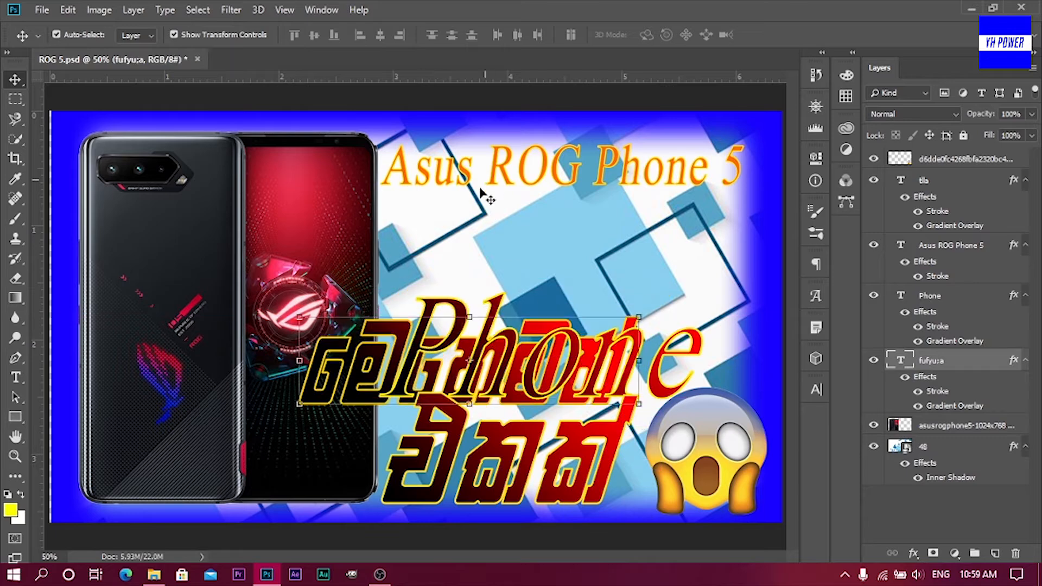
left_click_drag(491, 179, 437, 268)
left_click(467, 203)
left_click_drag(290, 146, 484, 269)
left_click(265, 261)
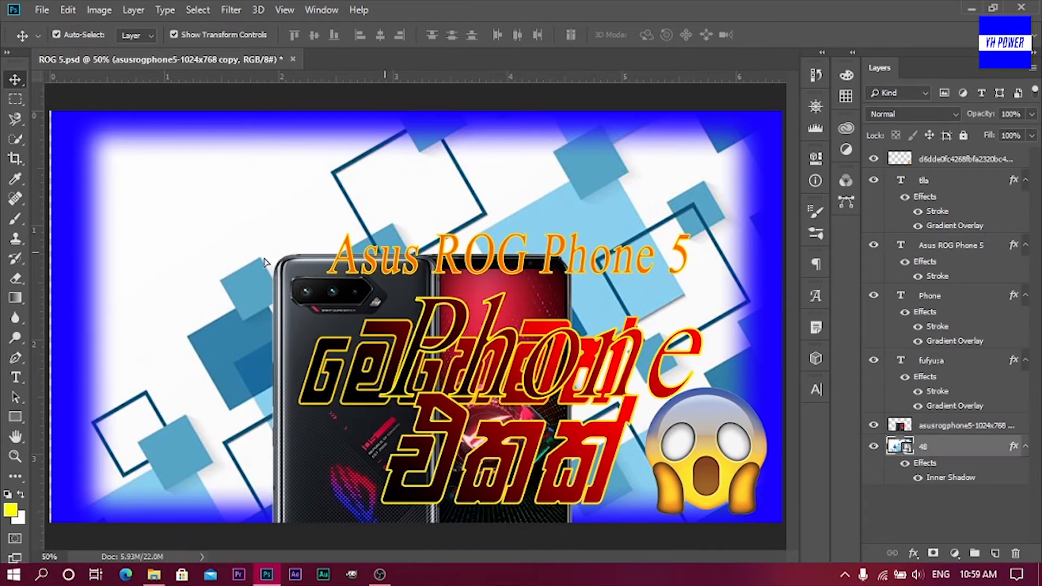
left_click_drag(264, 261, 17, 300)
Quit Photoshop without saving the changes to ROG 5.psd.
key("ctrl+q")
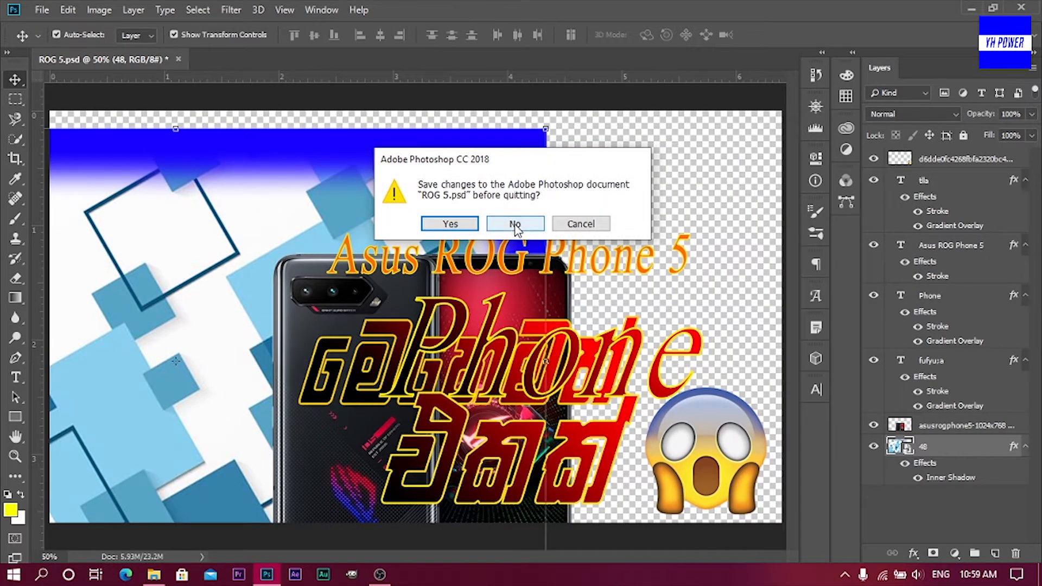
left_click(516, 158)
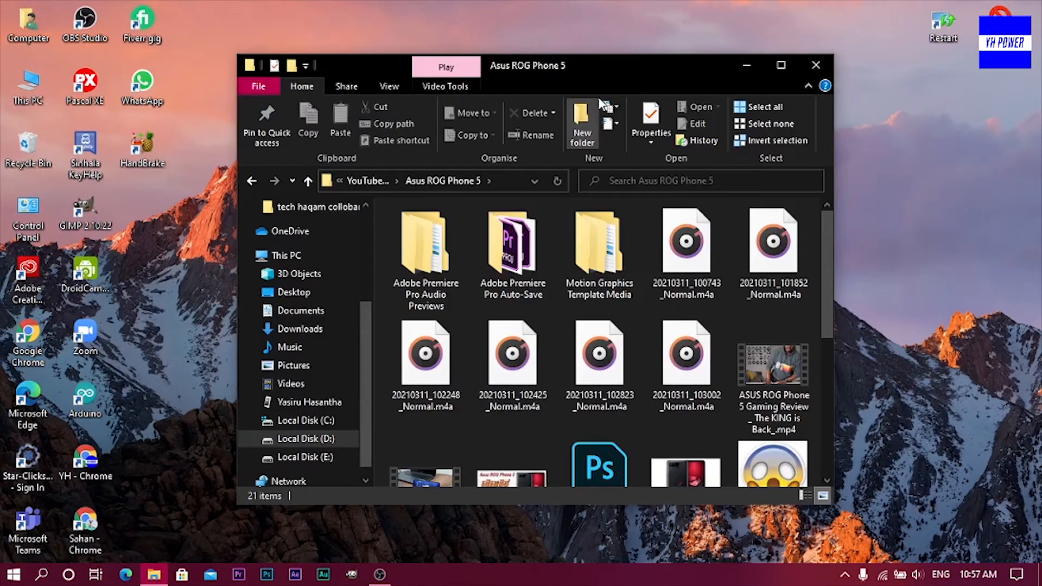
Maximize the Asus ROG Phone 5 folder window and open Asus ROG Phone 5.psd.
left_click_drag(562, 15, 516, 7)
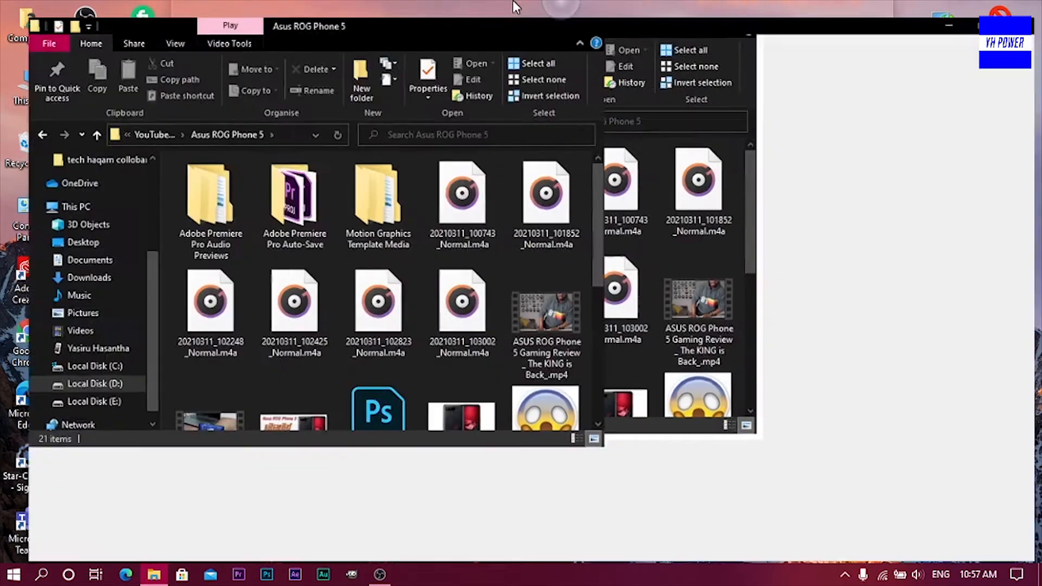
double_click(284, 323)
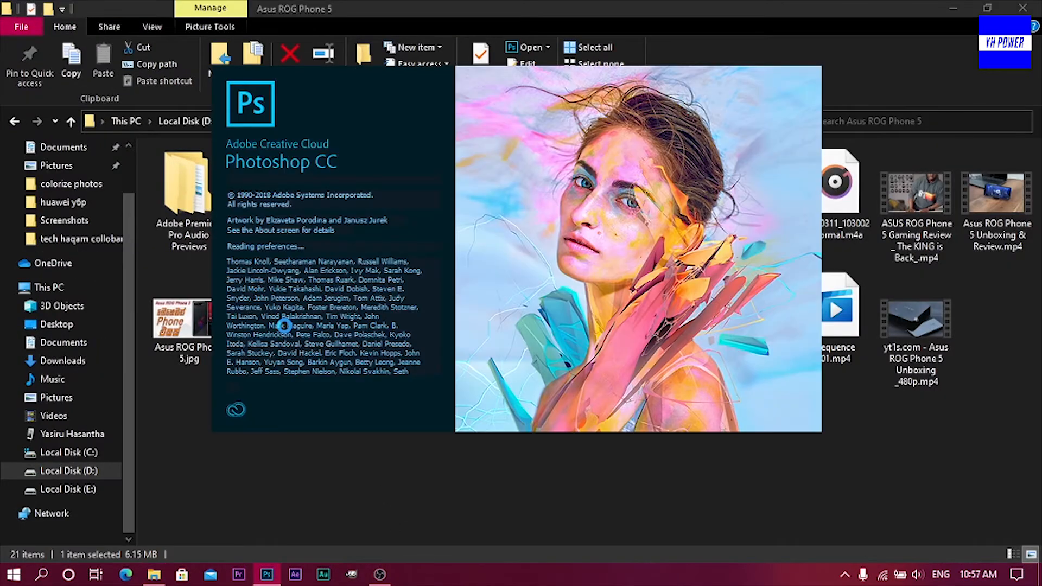
left_click(341, 523)
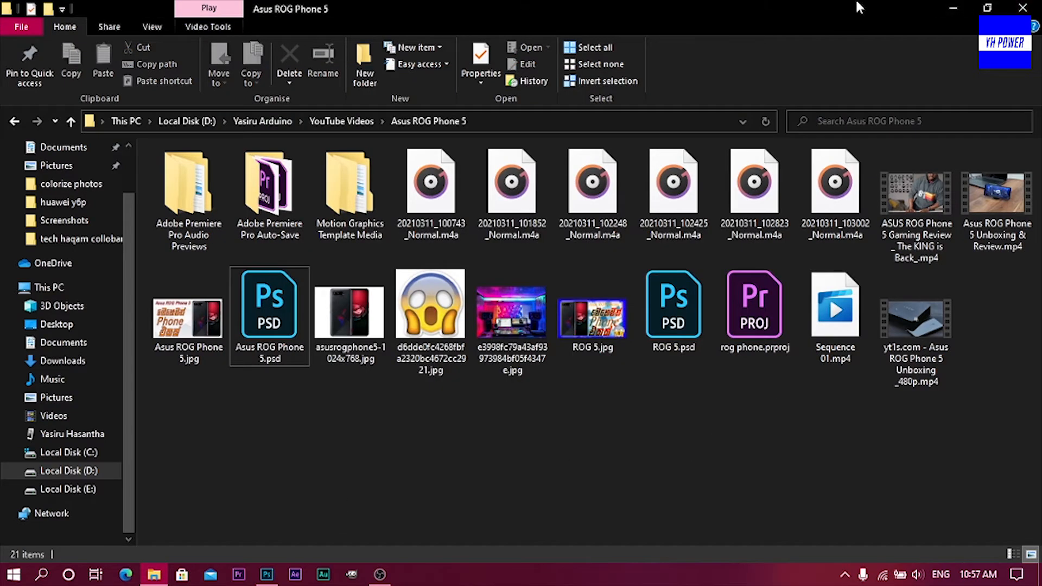
Shrink the folder window, bring up OBS to check the recording, and hide OBS again.
left_click_drag(862, 6, 610, 137)
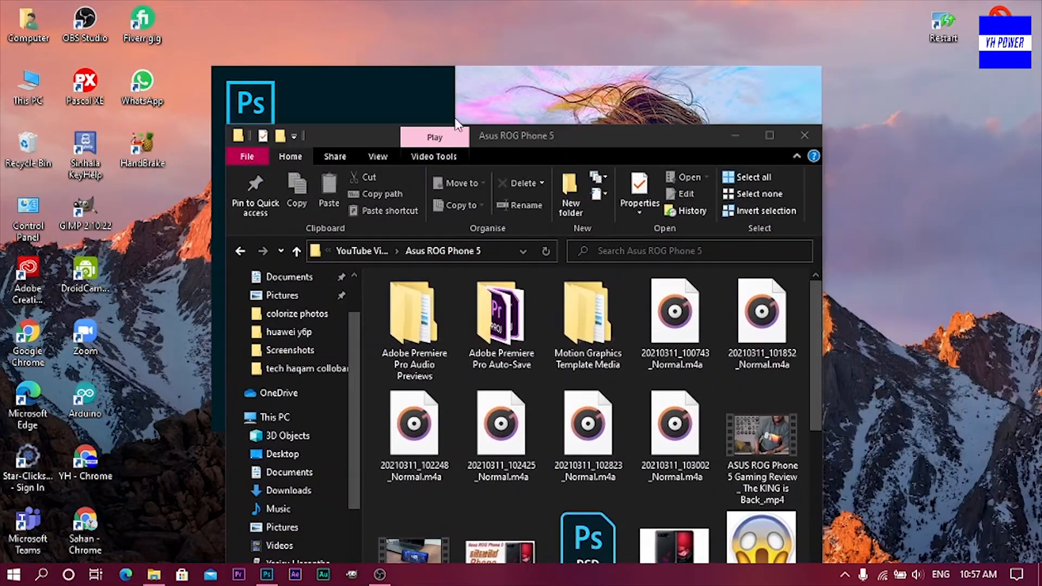
left_click(375, 577)
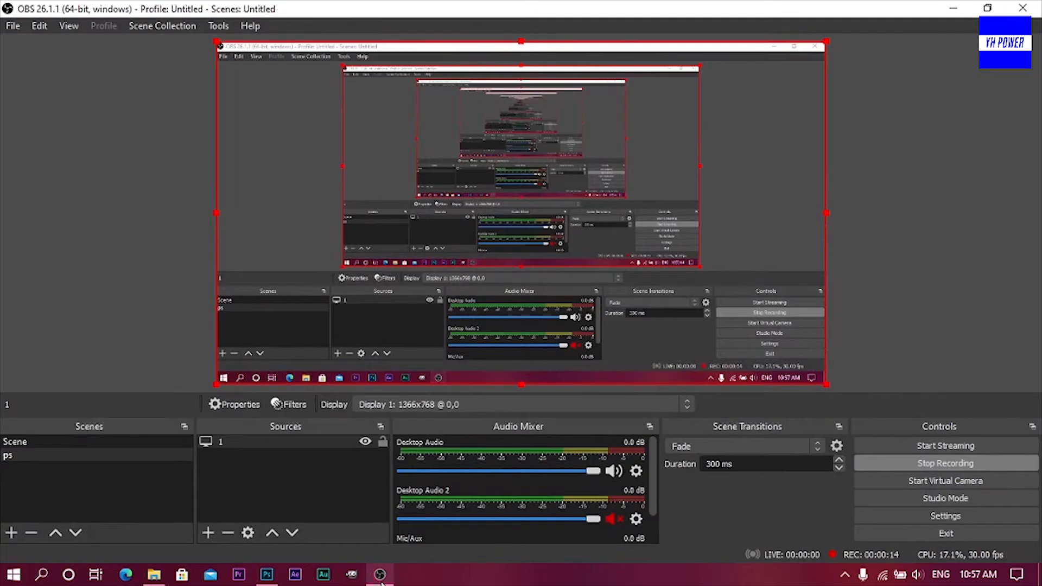
left_click(377, 575)
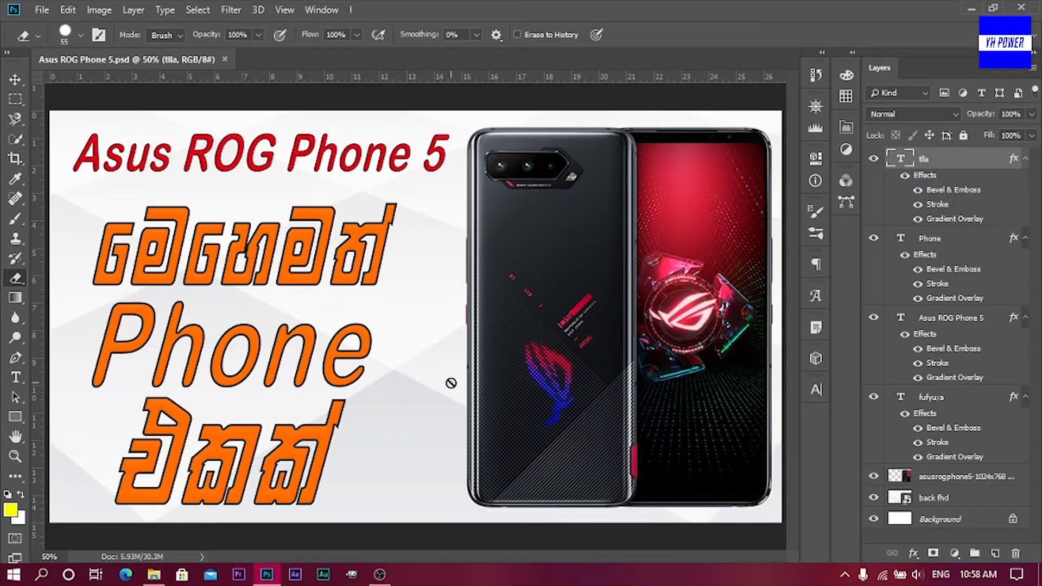
Use the Eraser on the tlla type layer and accept rasterizing it.
left_click(451, 383)
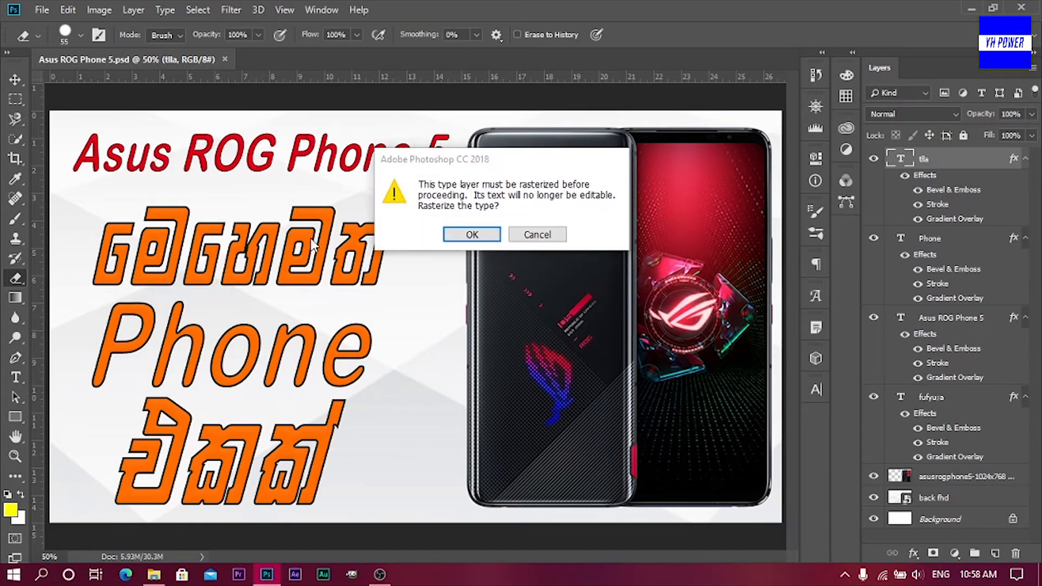
left_click(472, 234)
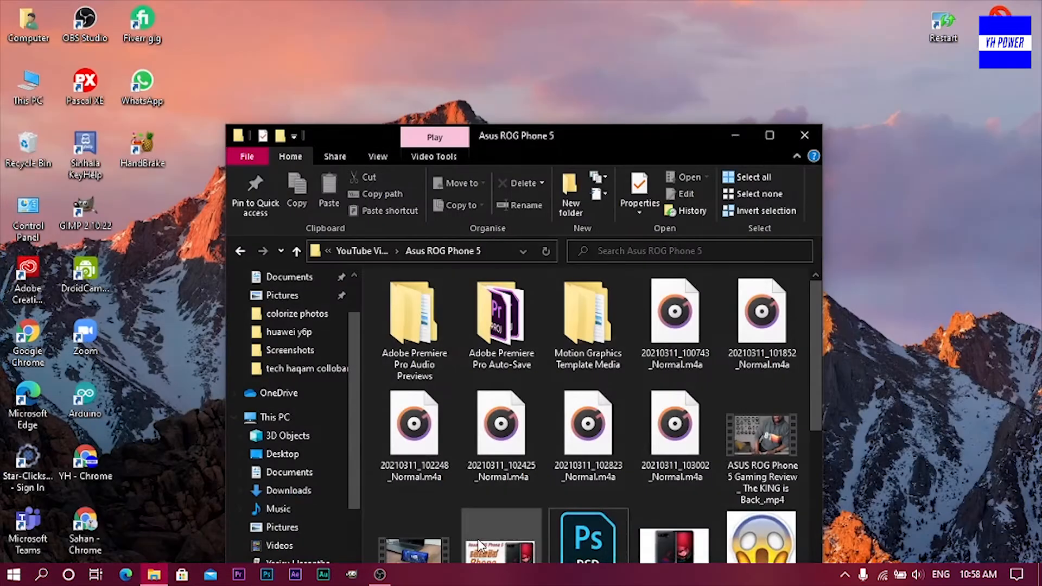
Maximize the Asus ROG Phone 5 folder window and open ROG 5.psd.
left_click_drag(624, 115, 553, 7)
double_click(553, 6)
double_click(668, 311)
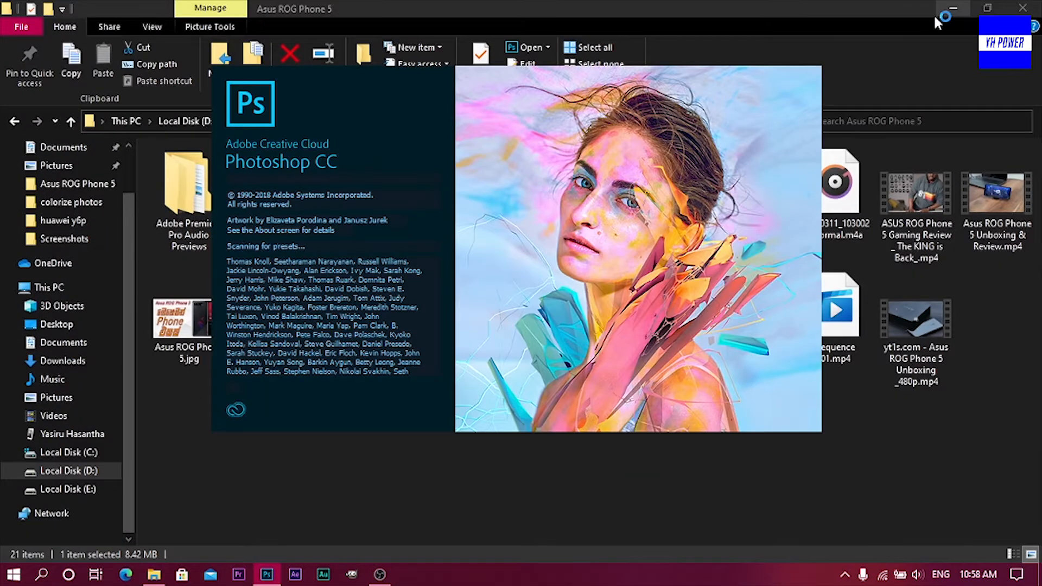
Minimize the folder window and move the upper Sinhala text, Asus ROG Phone 5 title, phone image and background layers to new positions in ROG 5.psd.
left_click(937, 14)
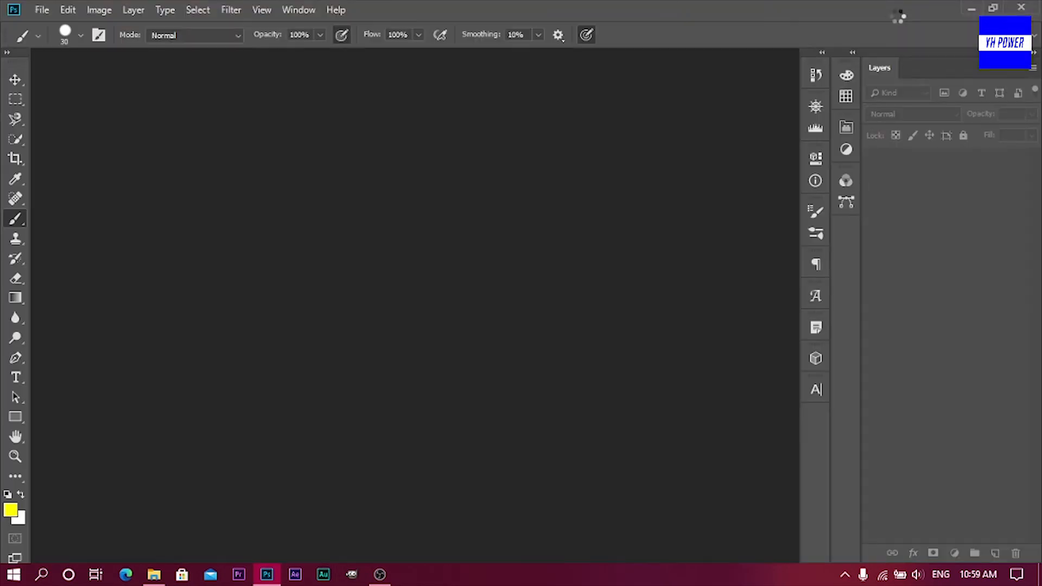
key("v")
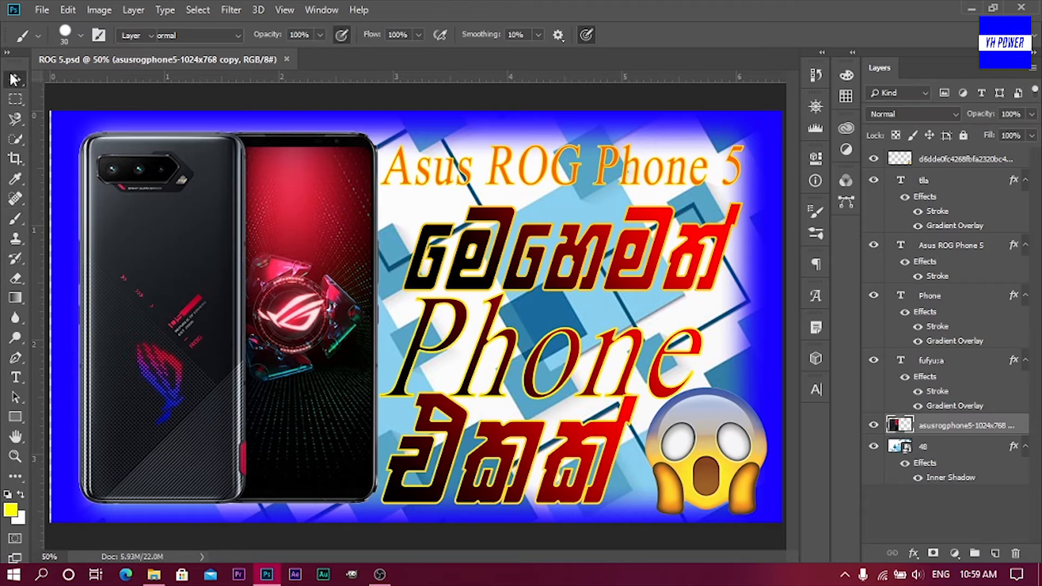
left_click_drag(506, 235, 401, 349)
left_click_drag(498, 181, 444, 270)
left_click_drag(583, 183, 465, 201)
left_click_drag(314, 208, 508, 332)
left_click_drag(510, 221, 262, 261)
Quit Photoshop without saving the changes to ROG 5.psd.
left_click(1021, 7)
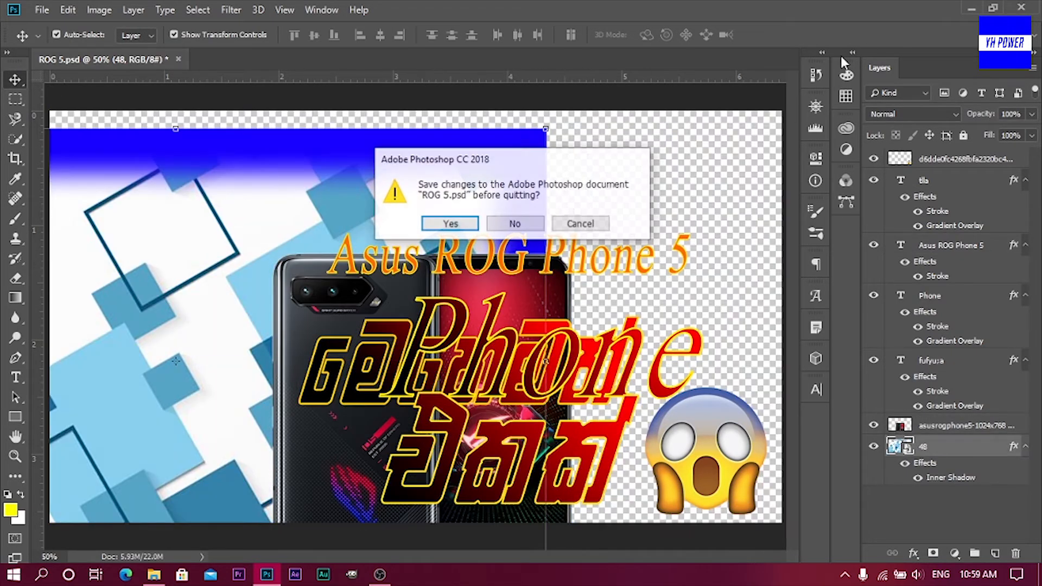
left_click(515, 225)
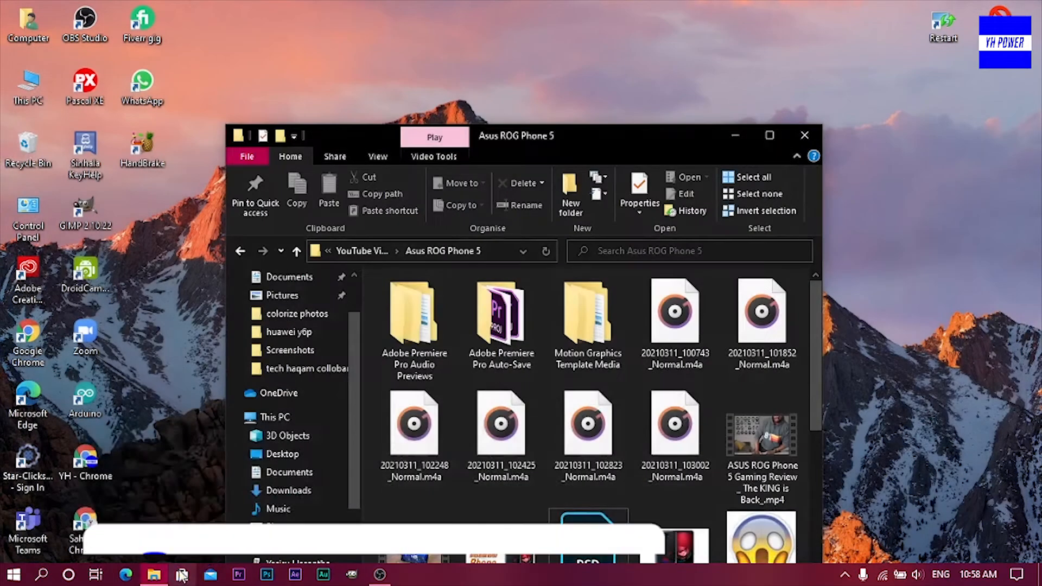
Open ROG 5.psd from the maximized Asus ROG Phone 5 folder and minimize the folder window.
left_click(624, 115)
left_click_drag(624, 130, 611, 1)
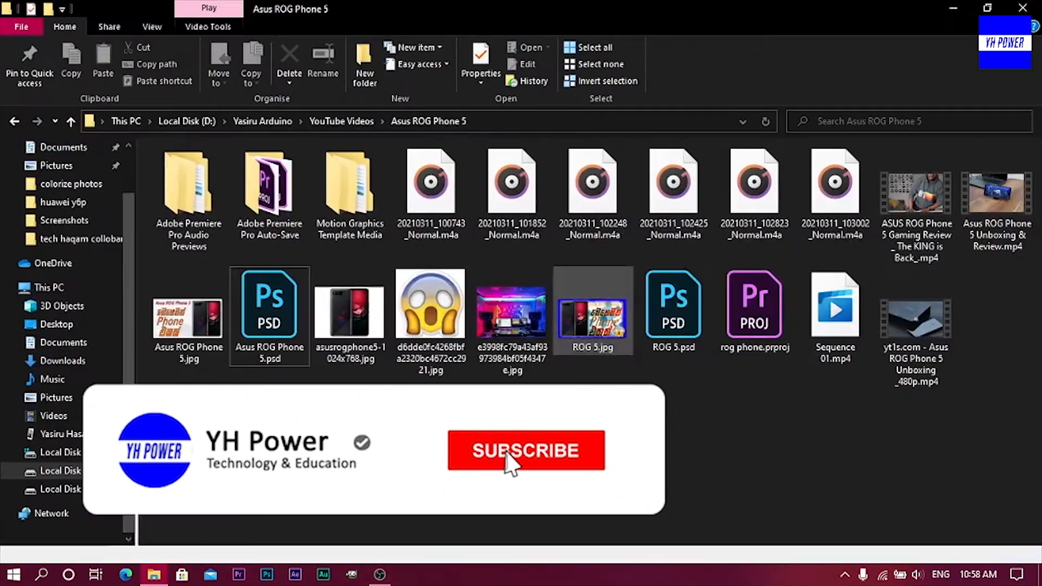
double_click(673, 304)
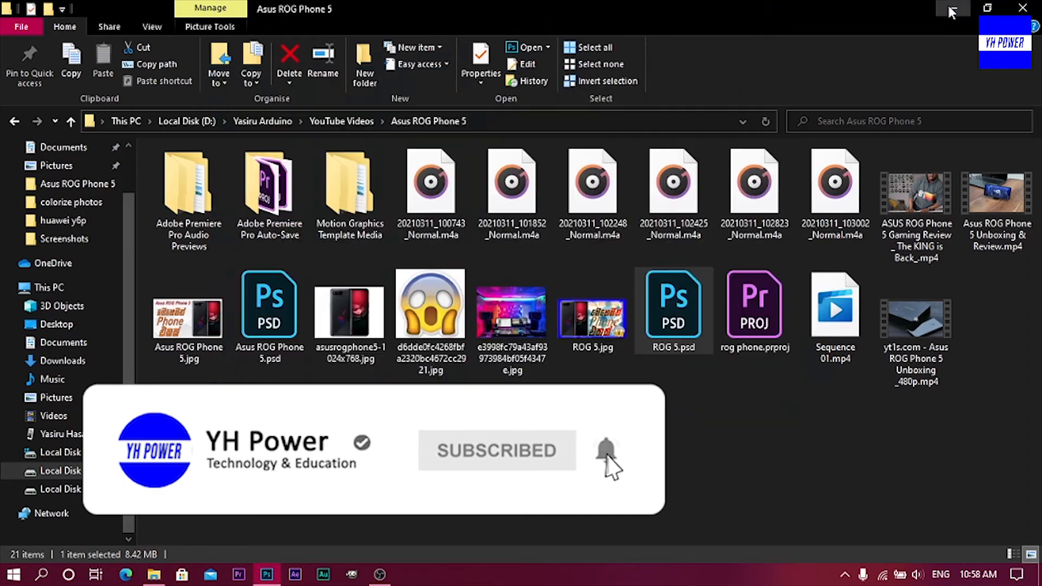
left_click(953, 7)
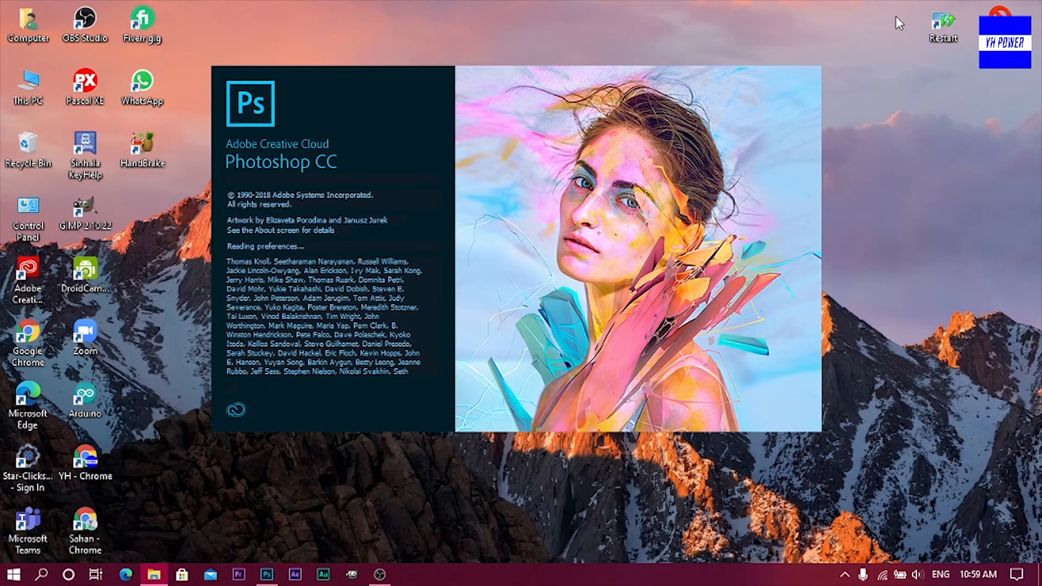